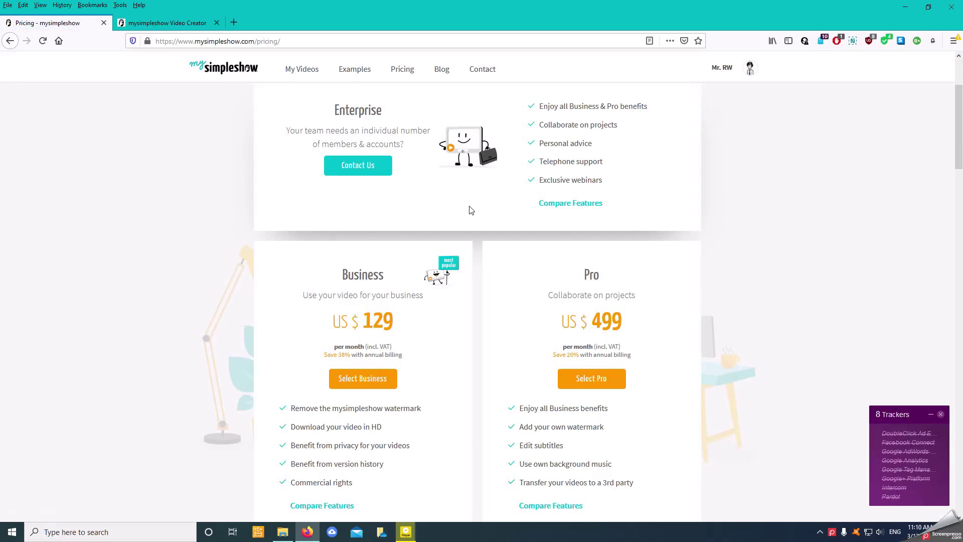
scroll(455, 226, "down", 3)
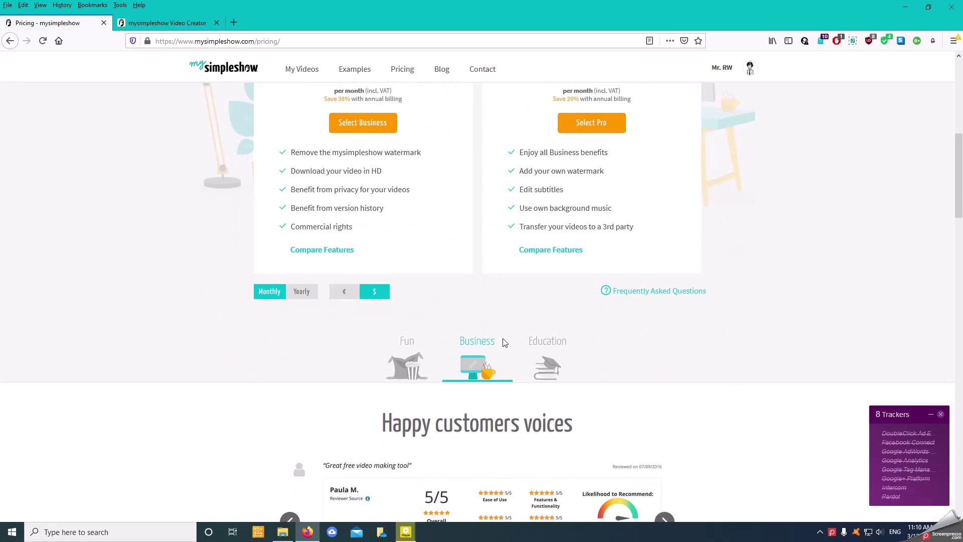
- Show the Education plans on the pricing page to reveal the free Classroom plan
left_click(538, 343)
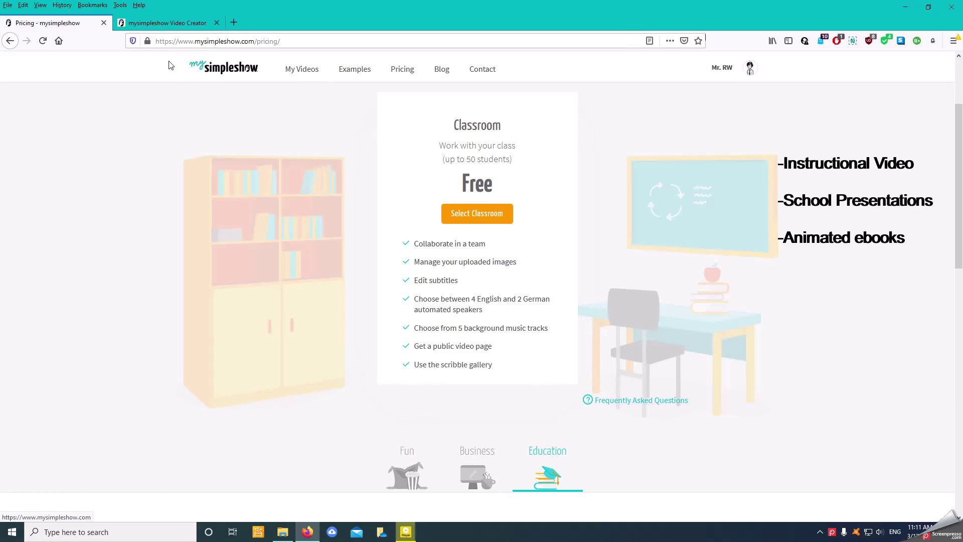
- Open Test Video for editing from the Video Creator dashboard and dismiss the tutorial video
left_click(172, 25)
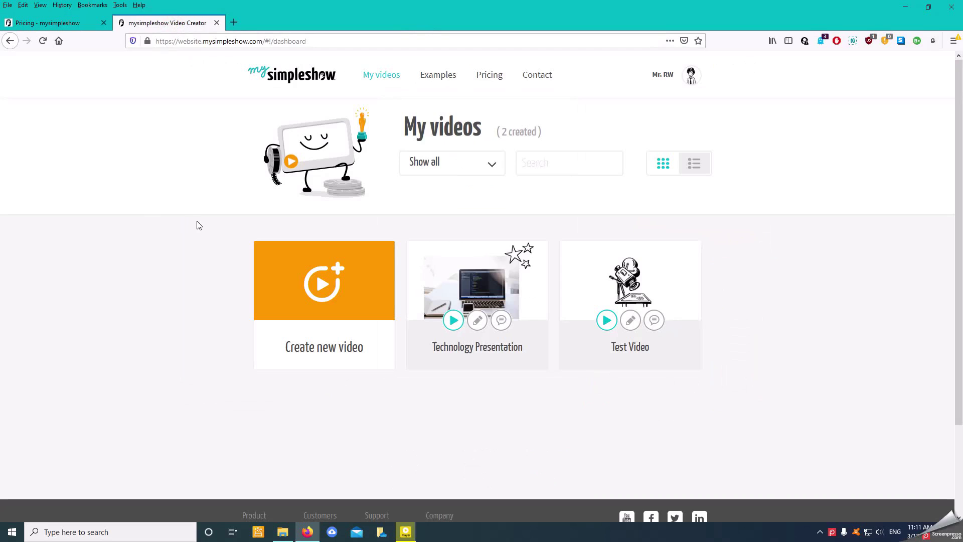
mouse_move(477, 304)
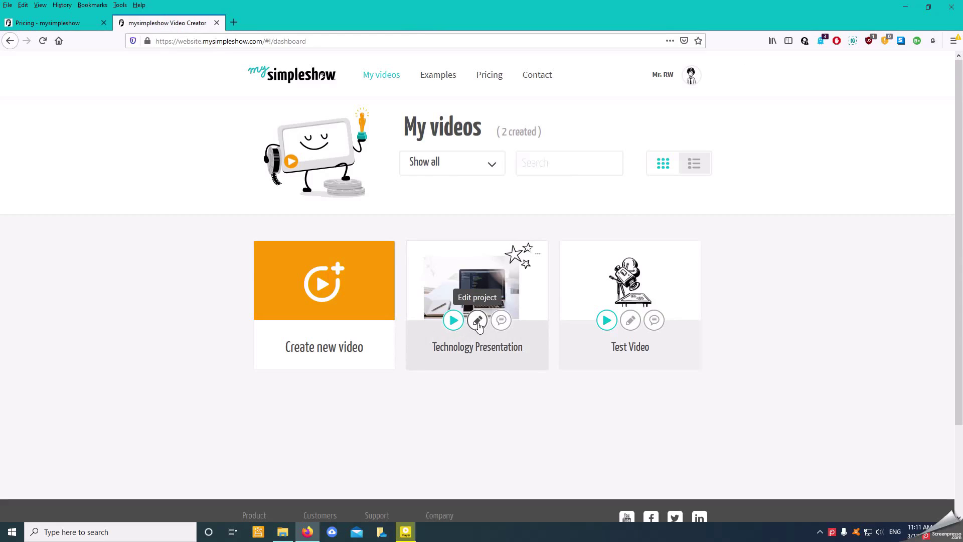
left_click(630, 326)
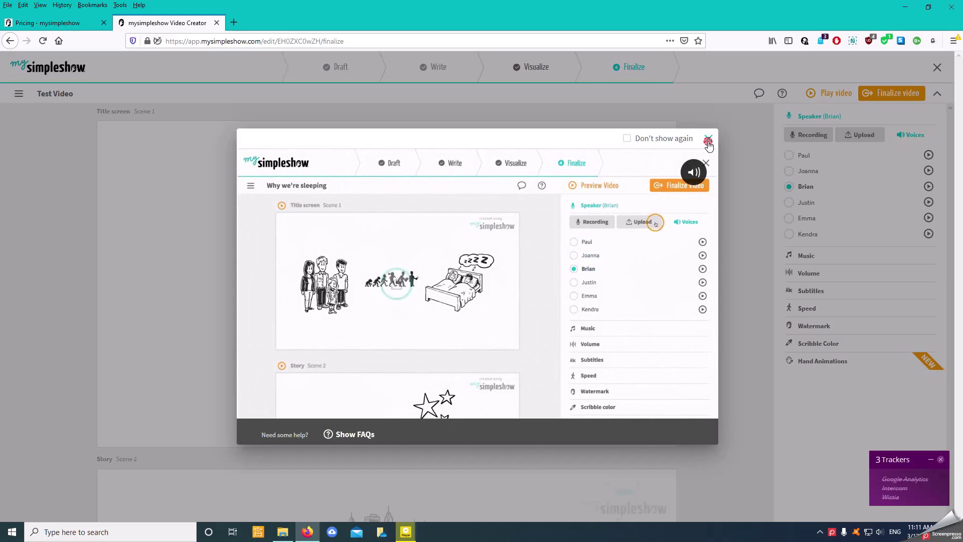
left_click(707, 141)
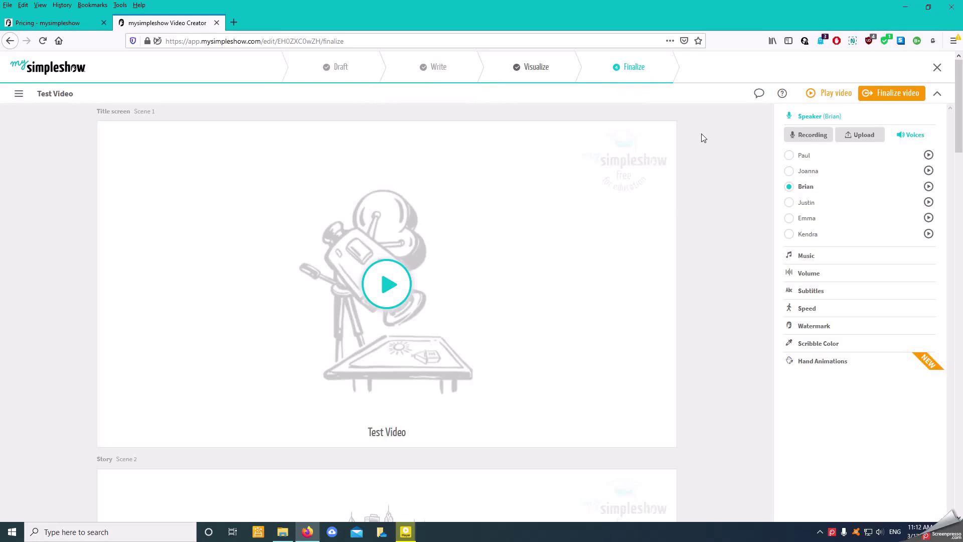
scroll(711, 271, "down", 2)
scroll(705, 286, "down", 2)
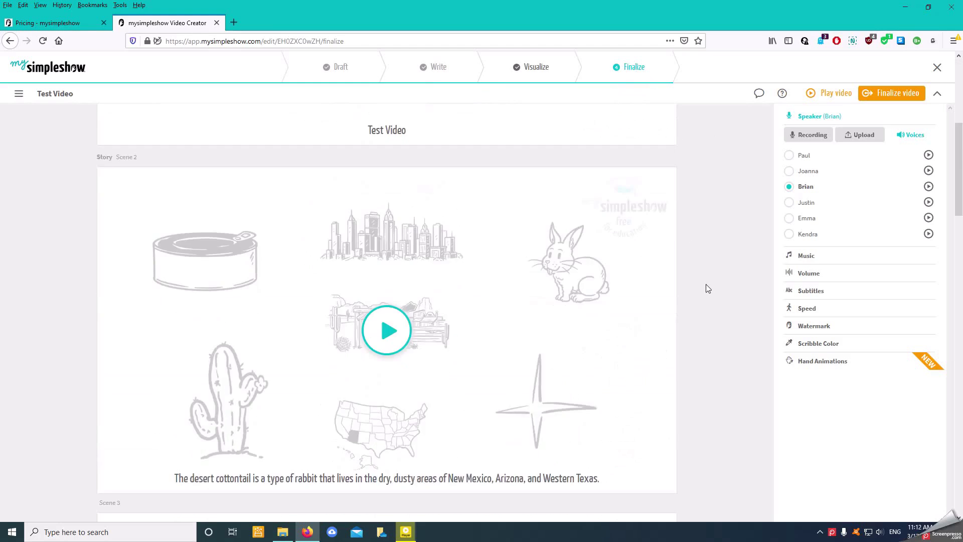
scroll(677, 308, "down", 3)
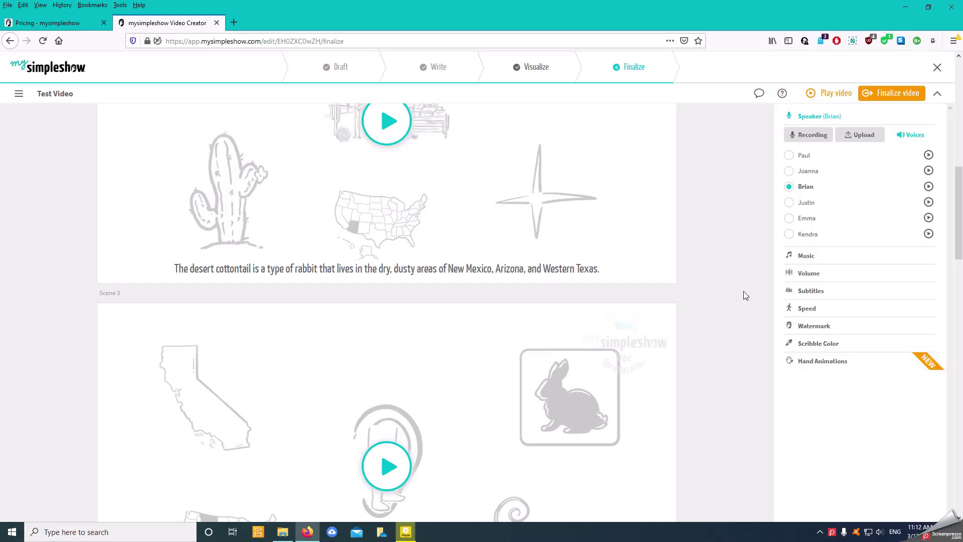
scroll(712, 277, "up", 5)
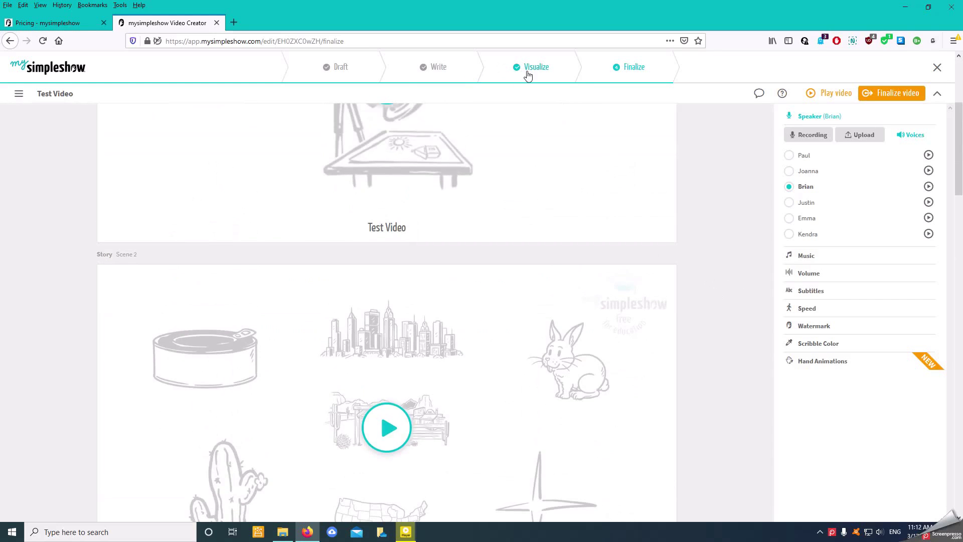
- Return Test Video to the Visualize step and close the help video
left_click(526, 73)
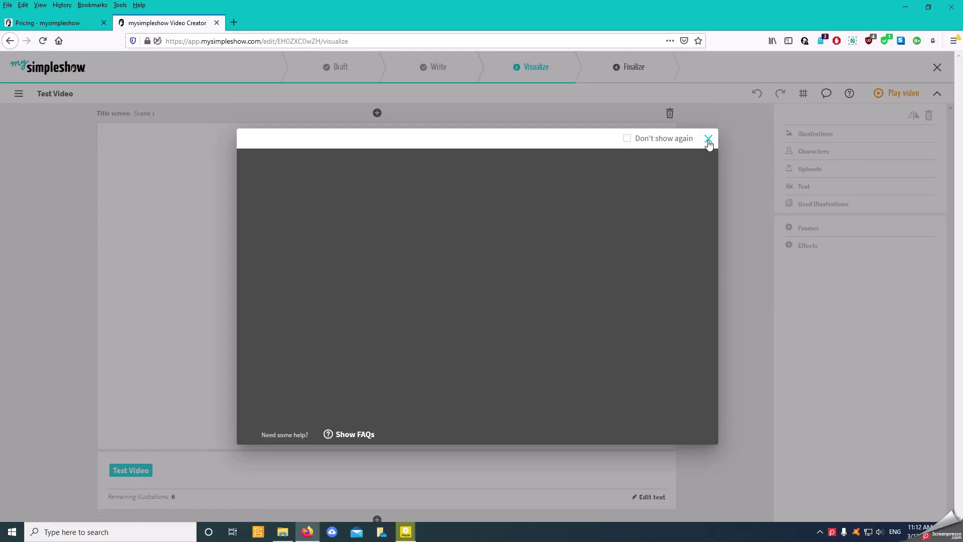
left_click(708, 140)
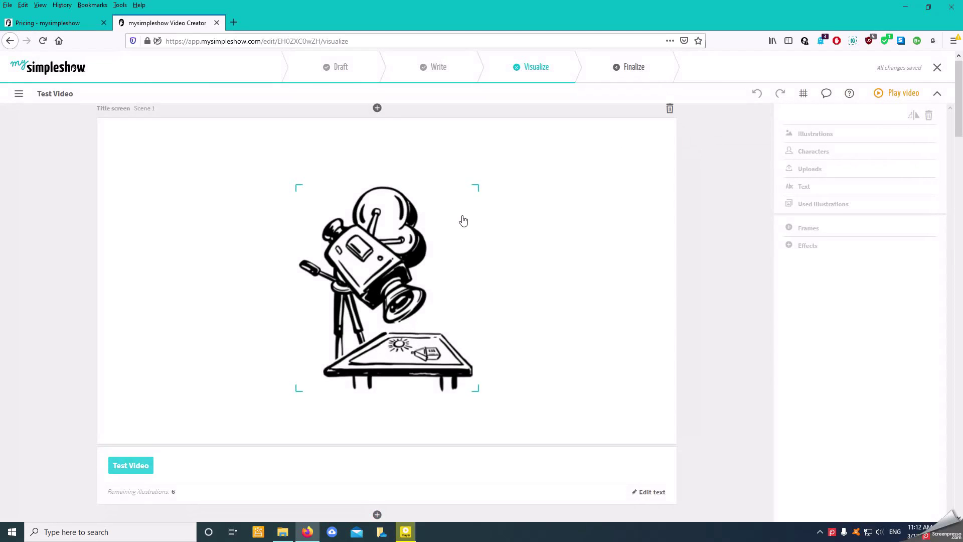
scroll(459, 217, "down", 2)
scroll(463, 220, "down", 3)
scroll(463, 226, "down", 2)
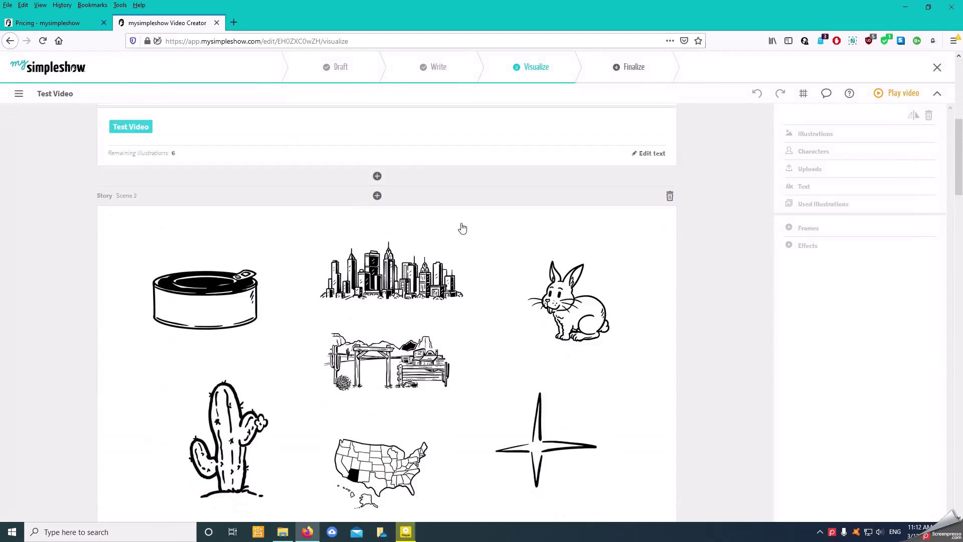
scroll(463, 230, "down", 8)
scroll(462, 231, "down", 3)
scroll(469, 243, "down", 3)
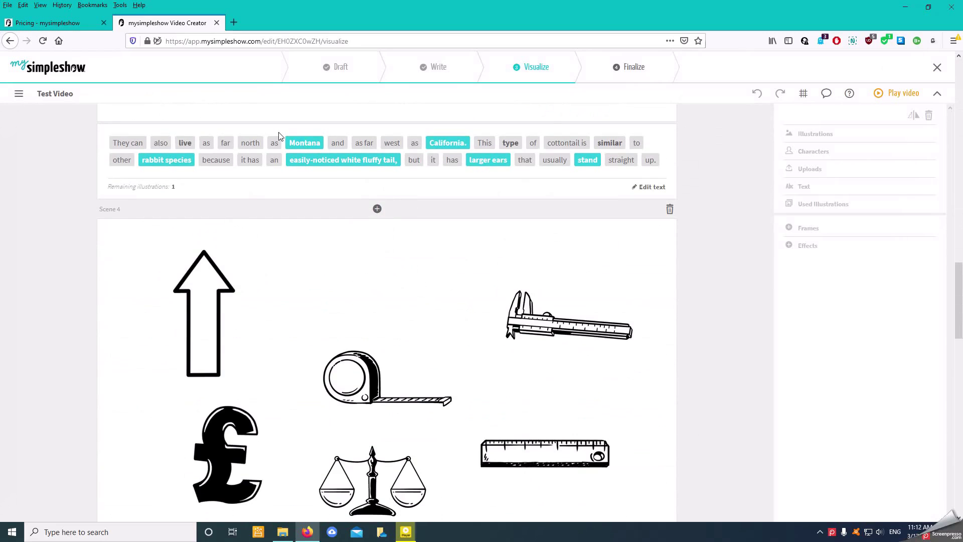
scroll(443, 163, "down", 1)
scroll(444, 221, "down", 3)
scroll(445, 222, "down", 3)
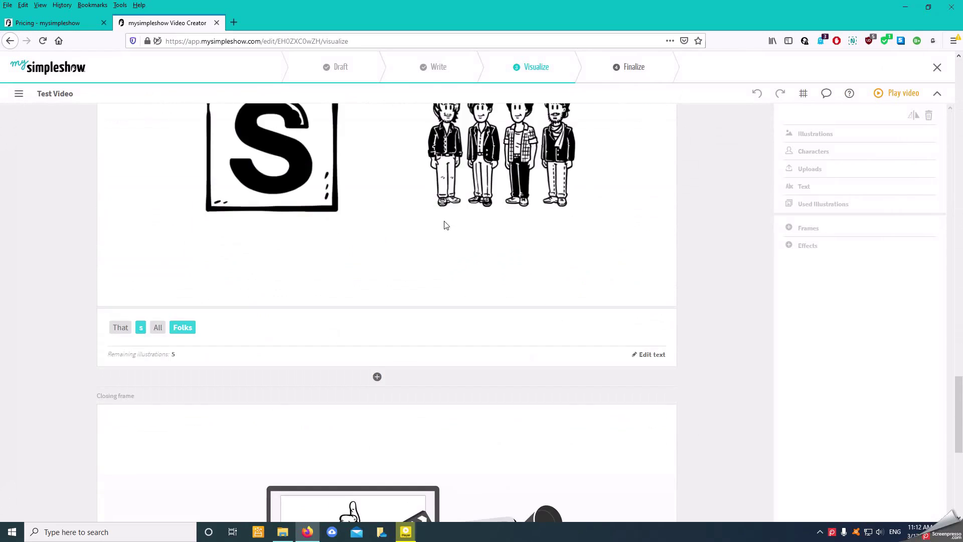
scroll(437, 223, "down", 3)
scroll(437, 224, "up", 2)
scroll(409, 219, "up", 2)
scroll(407, 218, "up", 2)
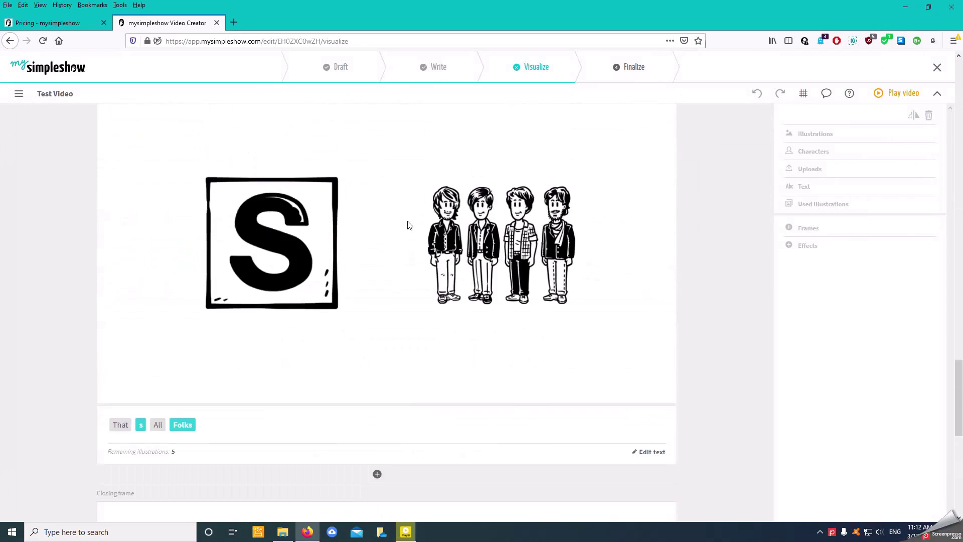
scroll(409, 224, "up", 3)
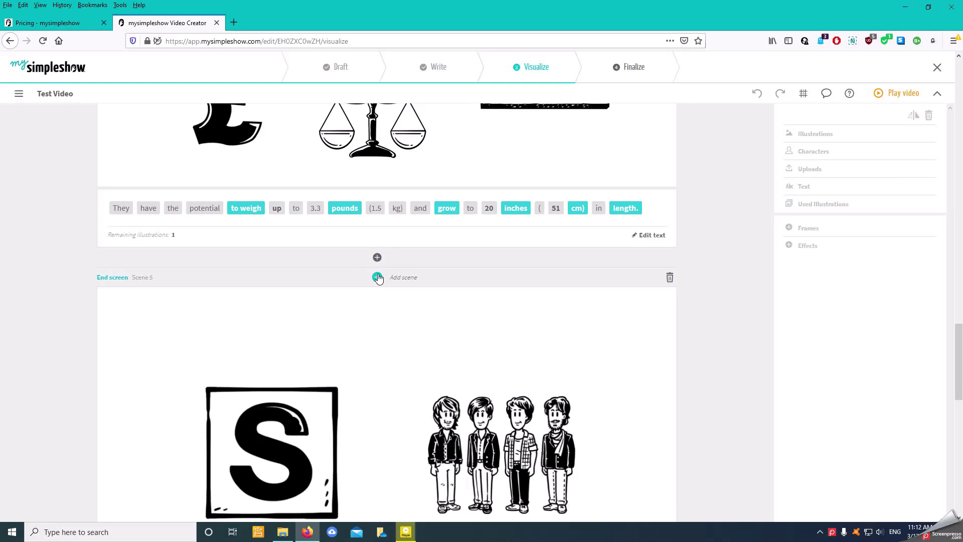
scroll(378, 277, "down", 5)
scroll(378, 277, "down", 2)
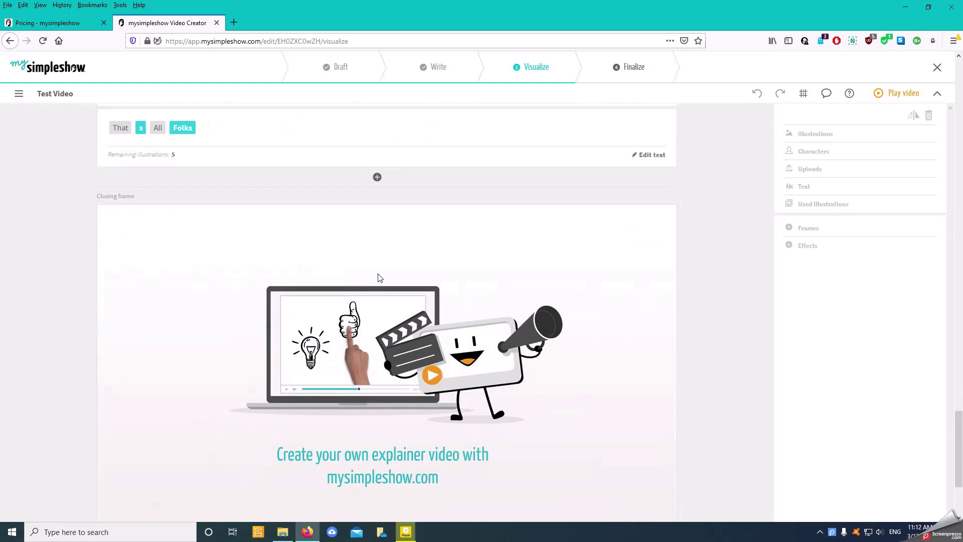
- Insert a scene before the closing frame reading 'Have a great day' and save it
left_click(376, 174)
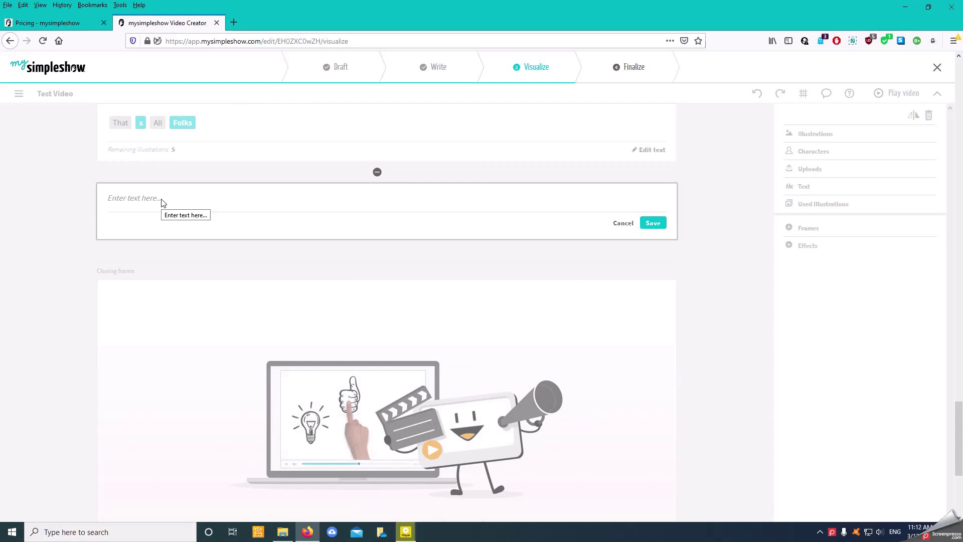
type("Have a grea")
type("t day")
left_click(659, 229)
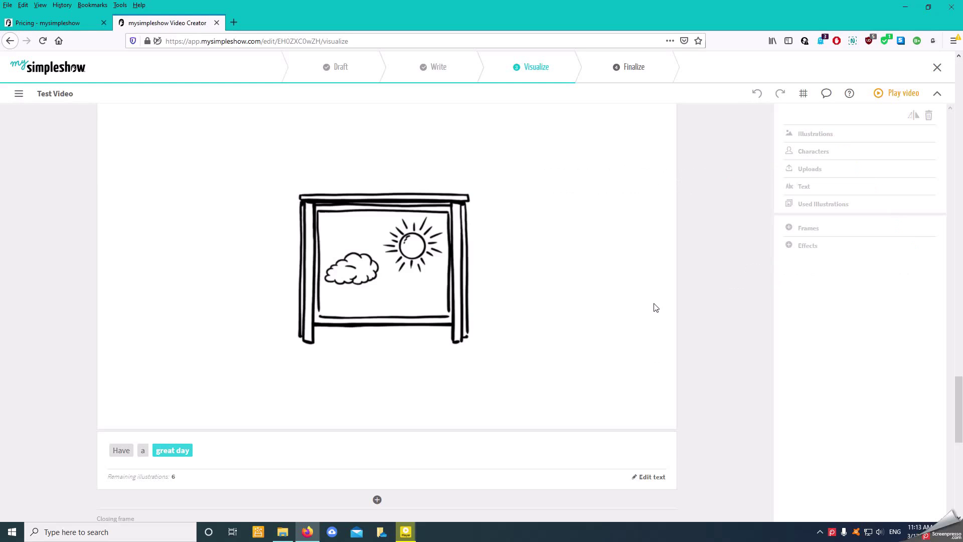
scroll(617, 302, "up", 5)
scroll(577, 299, "up", 5)
scroll(557, 293, "up", 5)
scroll(526, 292, "up", 2)
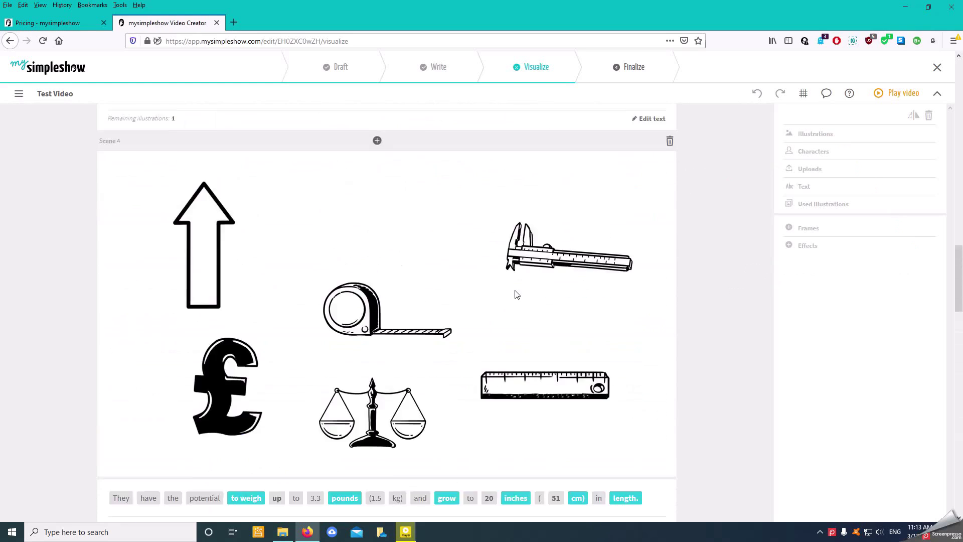
scroll(514, 293, "up", 2)
scroll(158, 304, "up", 1)
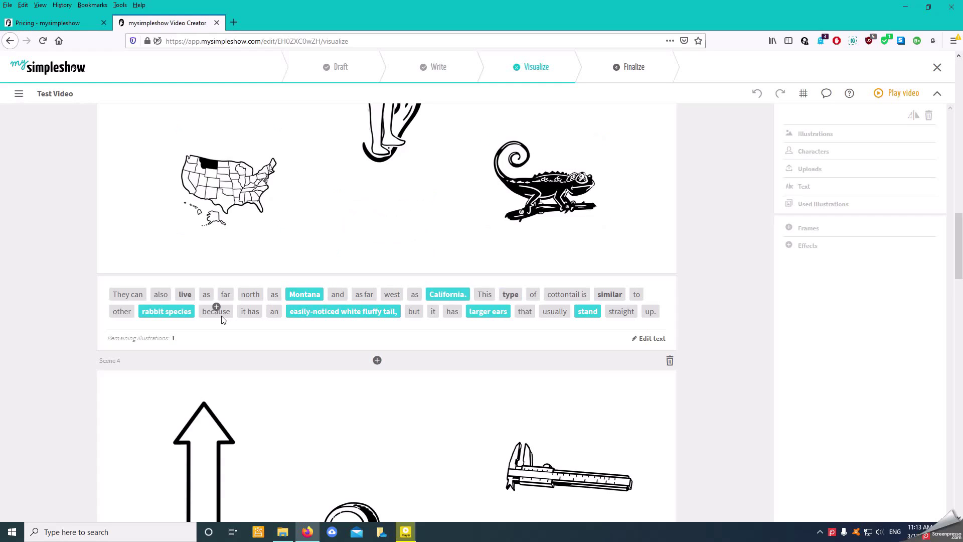
mouse_move(488, 312)
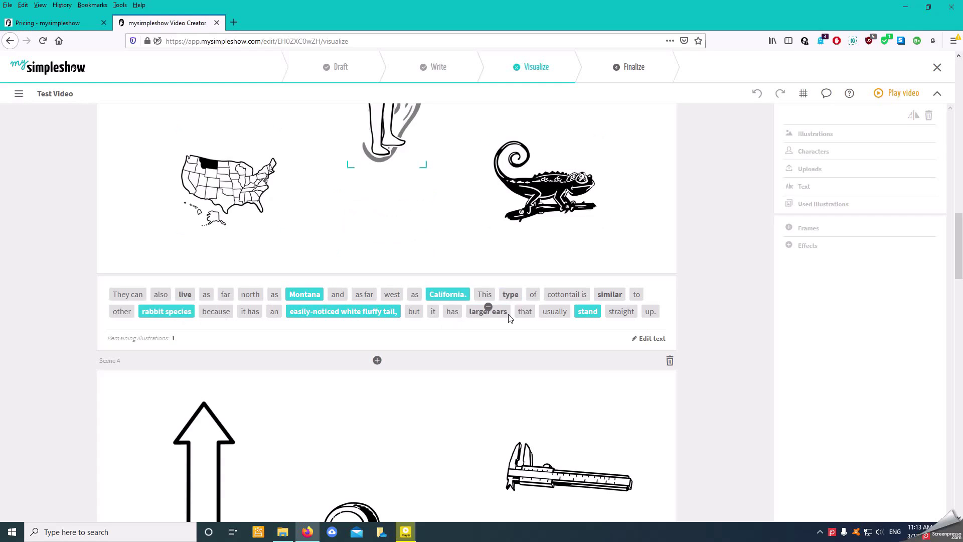
- Advance Test Video from Scene 3 to the Finalize step and close the help popup
left_click(361, 319)
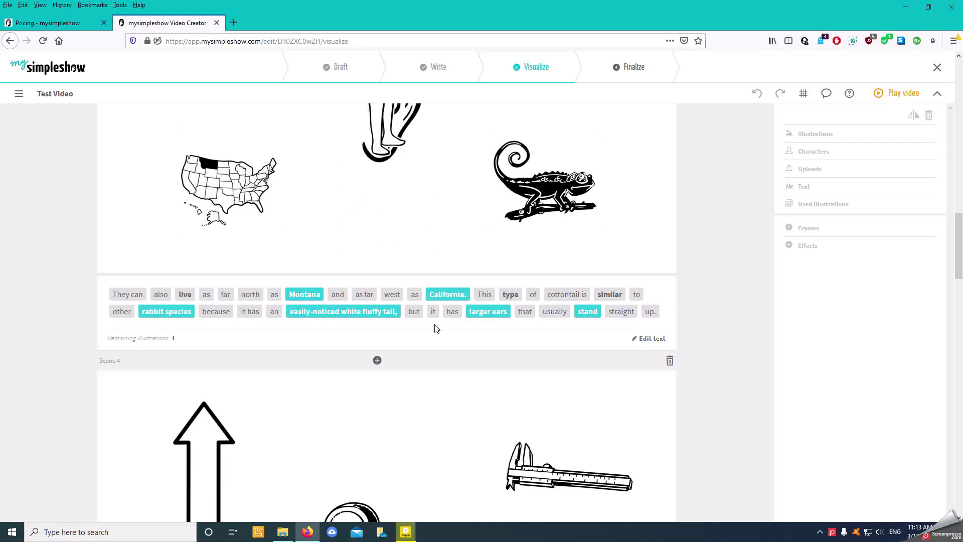
scroll(434, 326, "up", 2)
scroll(429, 286, "up", 1)
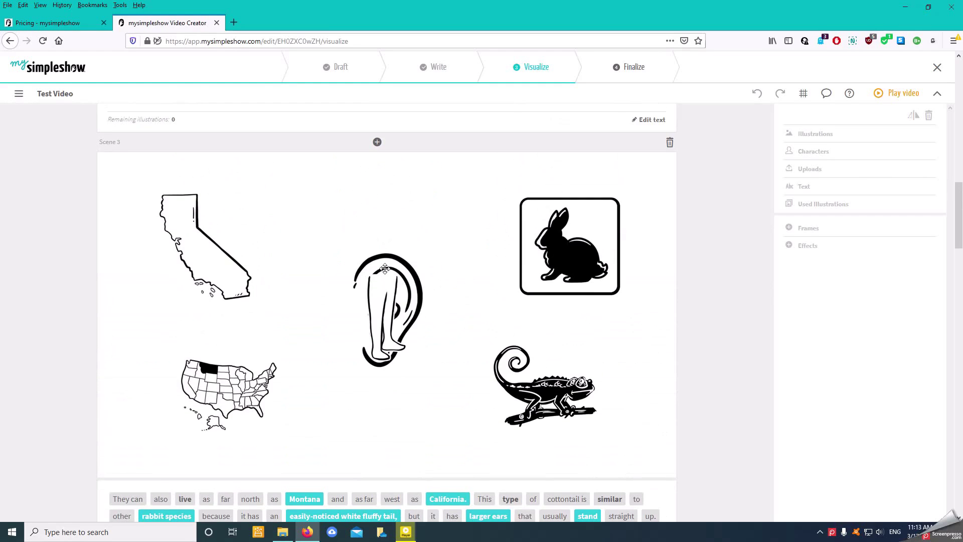
scroll(445, 284, "down", 2)
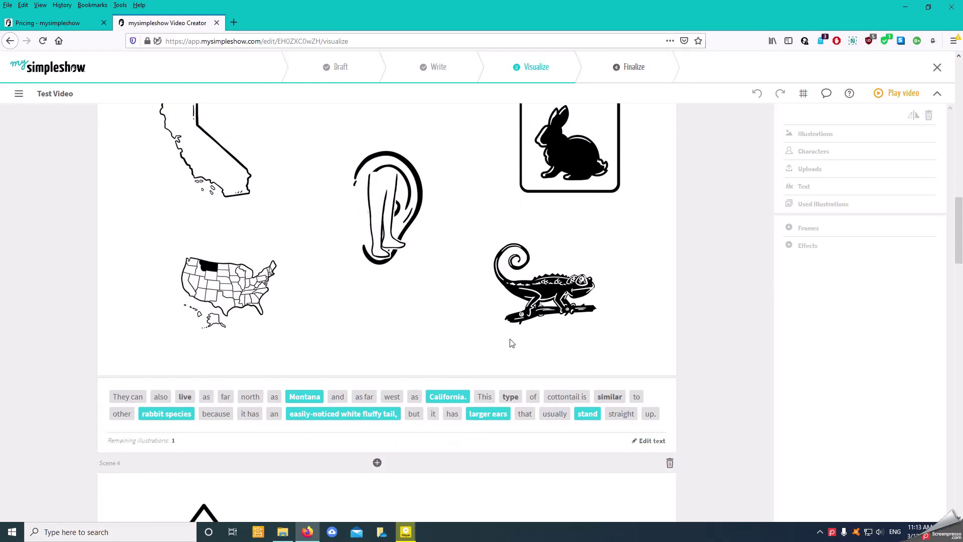
scroll(509, 343, "up", 2)
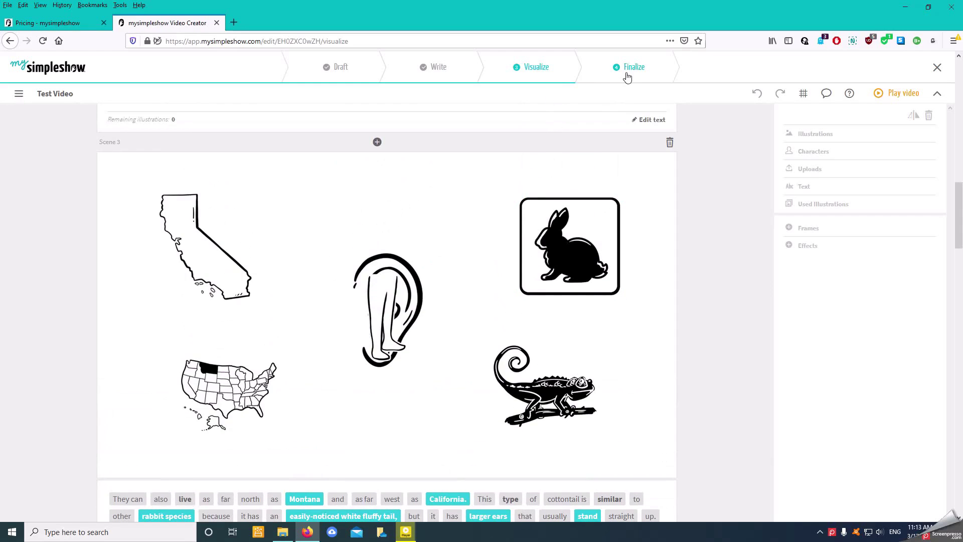
left_click(626, 77)
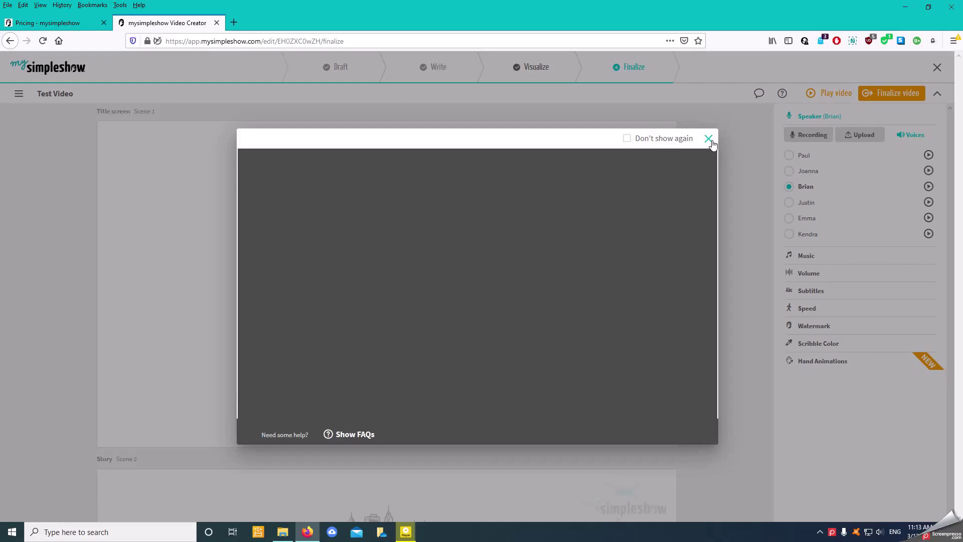
left_click(711, 140)
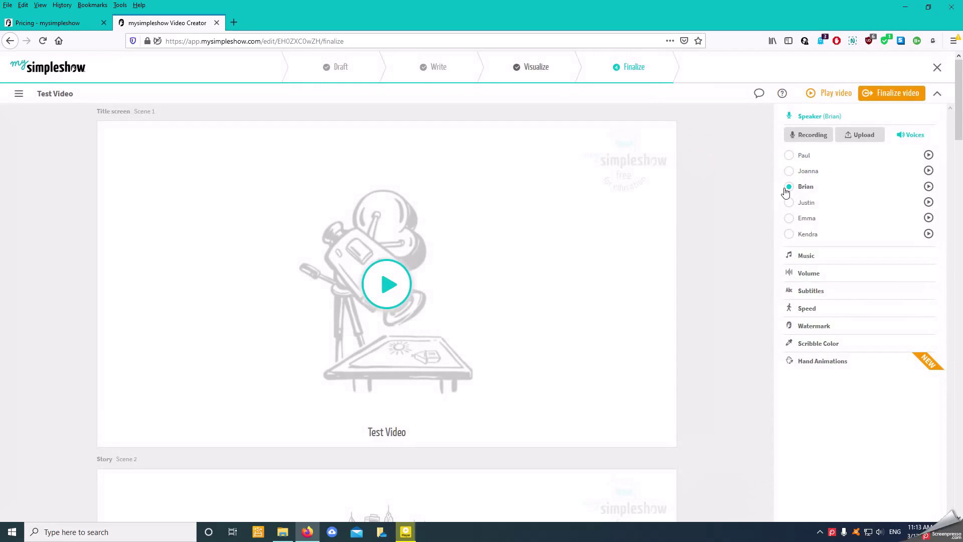
- Make Joanna the narrator and show the own-voice Recording option
left_click(788, 172)
left_click(808, 137)
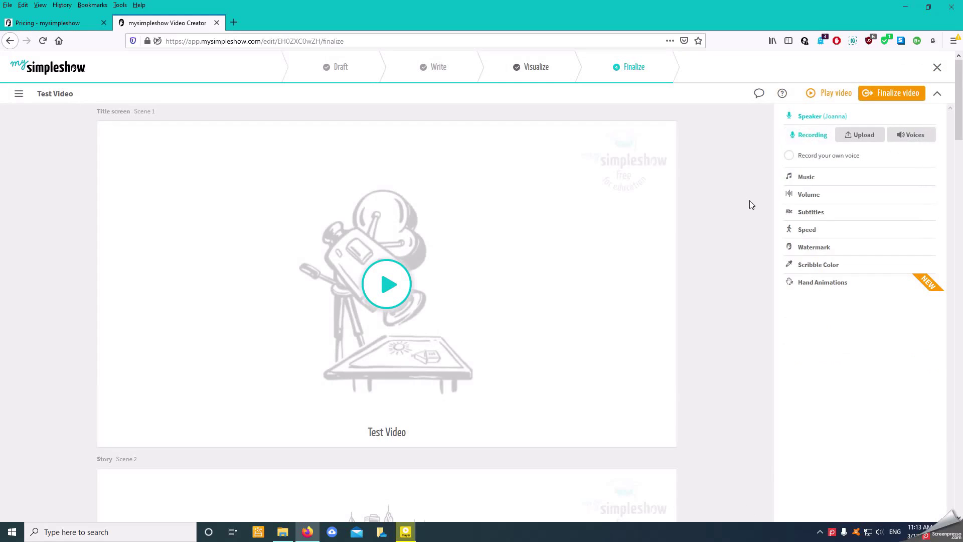
- Enable own-voice narration, allow the microphone, then record and play back the title-scene narration
left_click(788, 156)
left_click(206, 114)
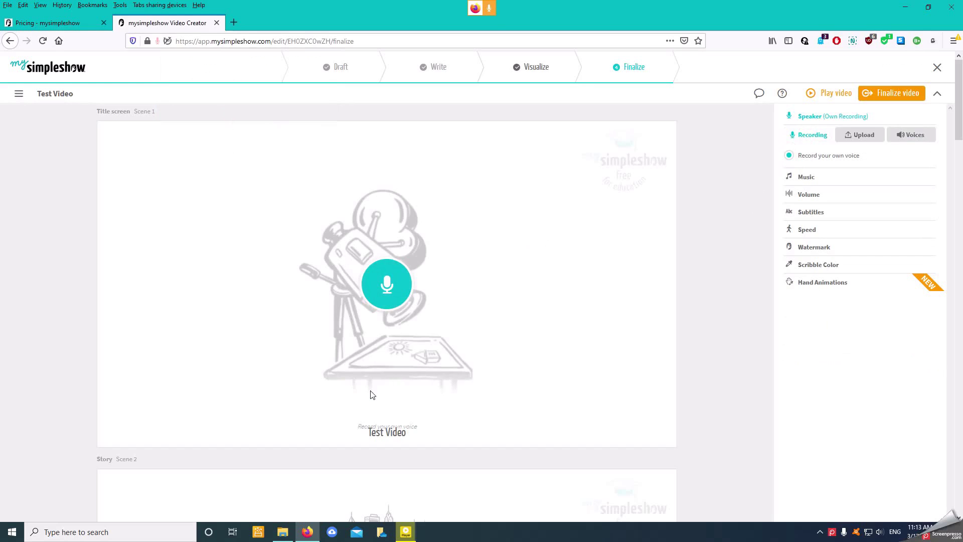
left_click(388, 302)
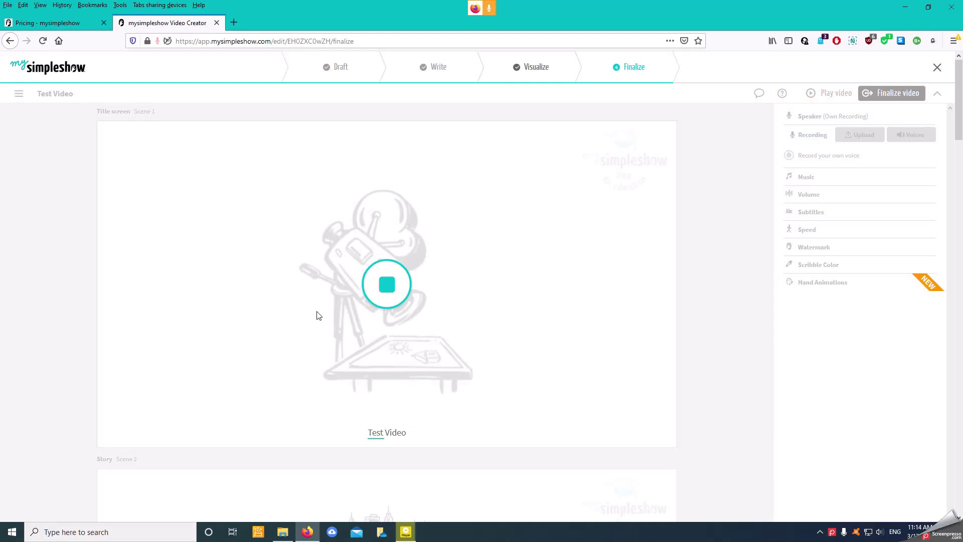
left_click(382, 288)
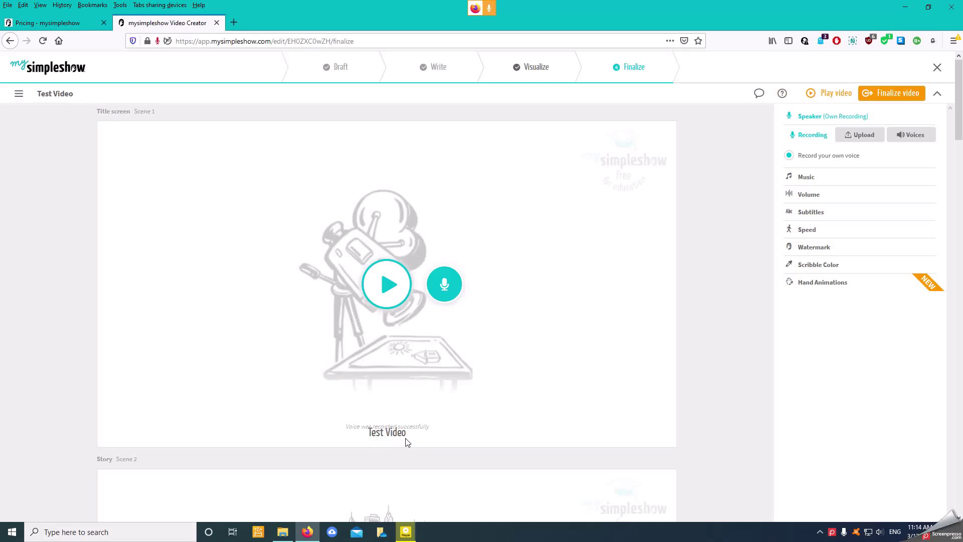
left_click(390, 290)
- Re-record the title-scene narration and play back the new take
left_click(442, 290)
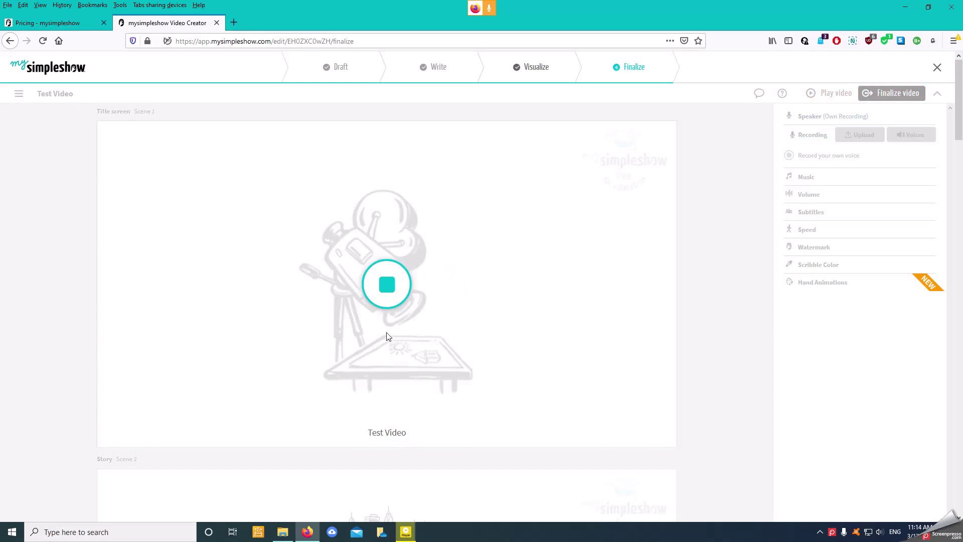
left_click(388, 289)
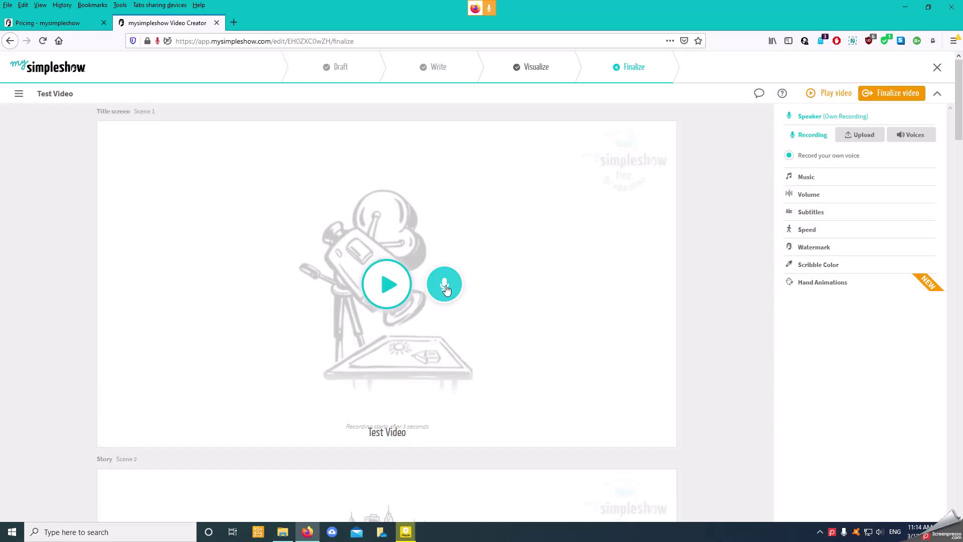
left_click(390, 288)
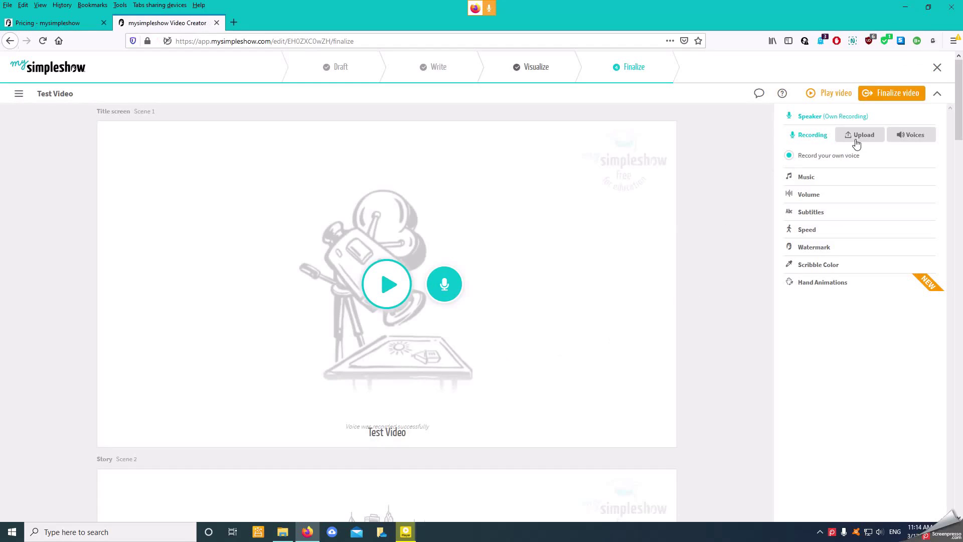
- Pick acoustic pop as background music after previewing the acoustic pop and chaplin piano tracks
left_click(895, 139)
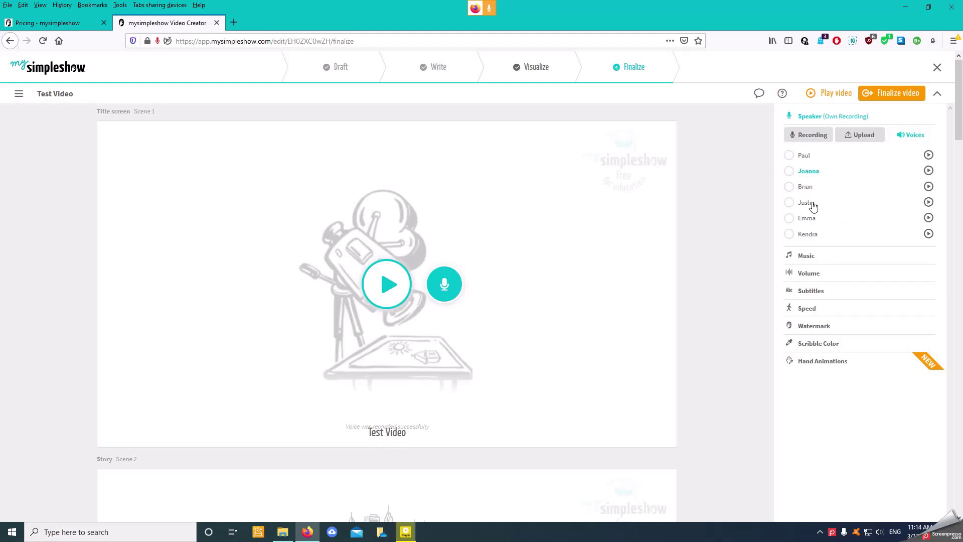
left_click(803, 256)
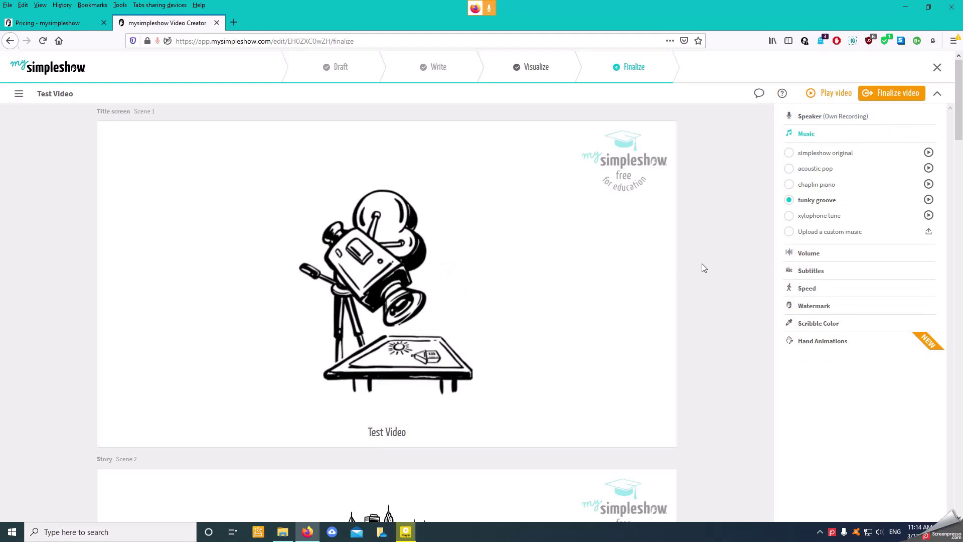
left_click(789, 169)
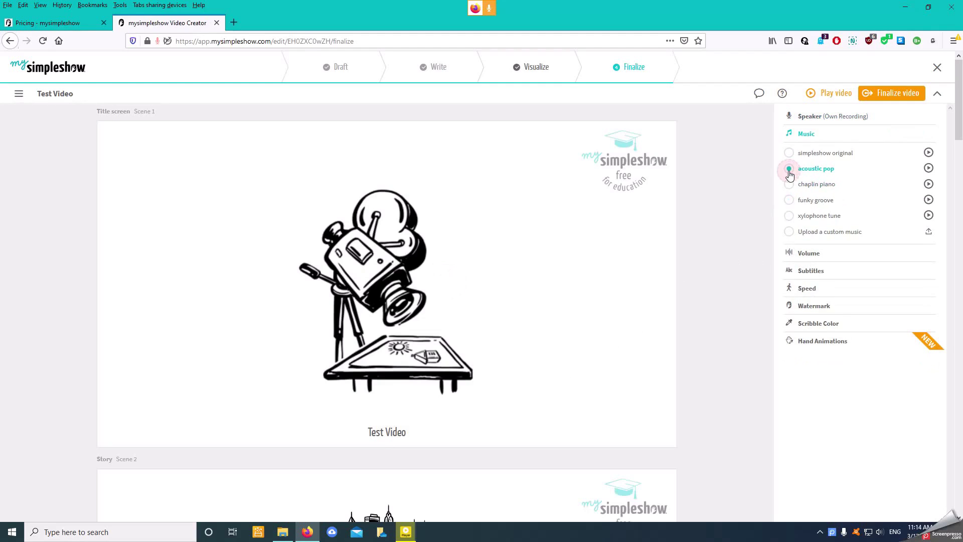
left_click(928, 168)
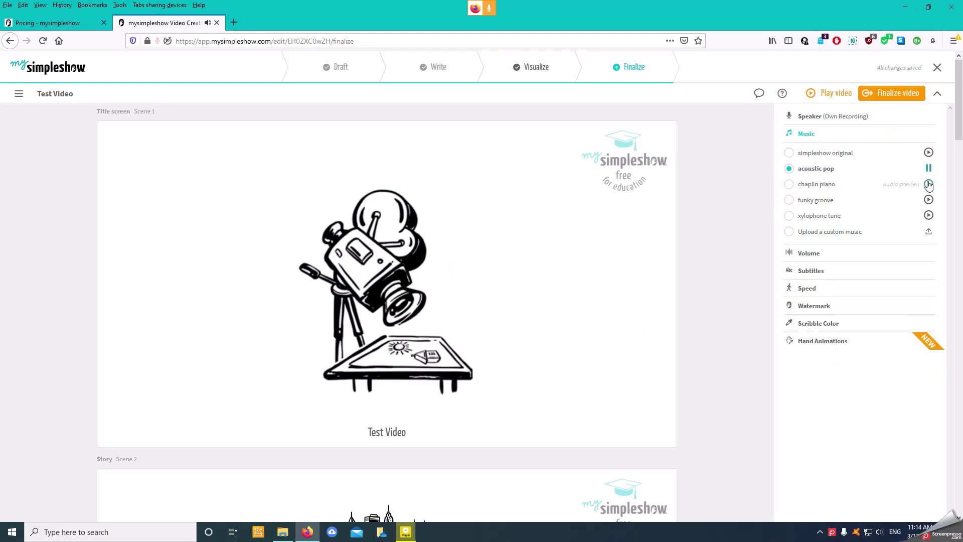
left_click(929, 186)
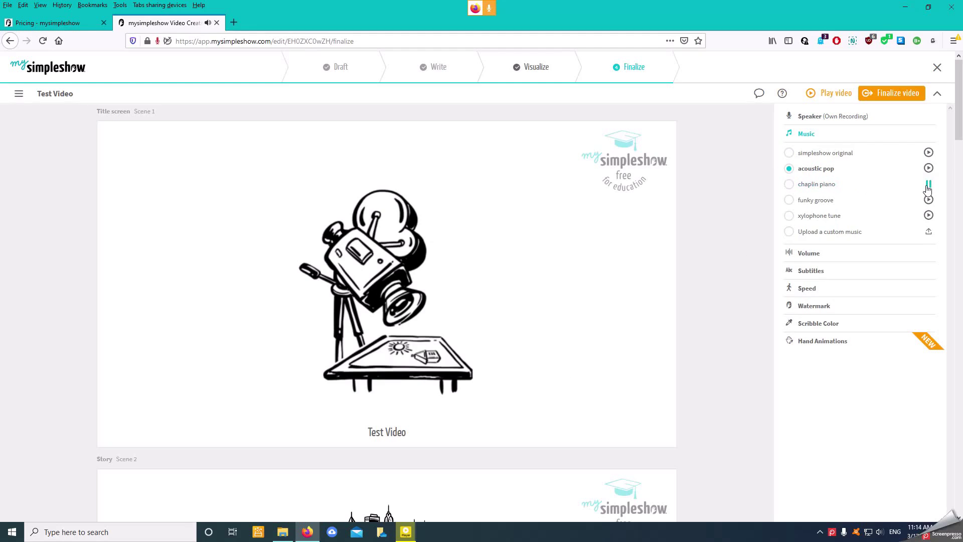
left_click(929, 185)
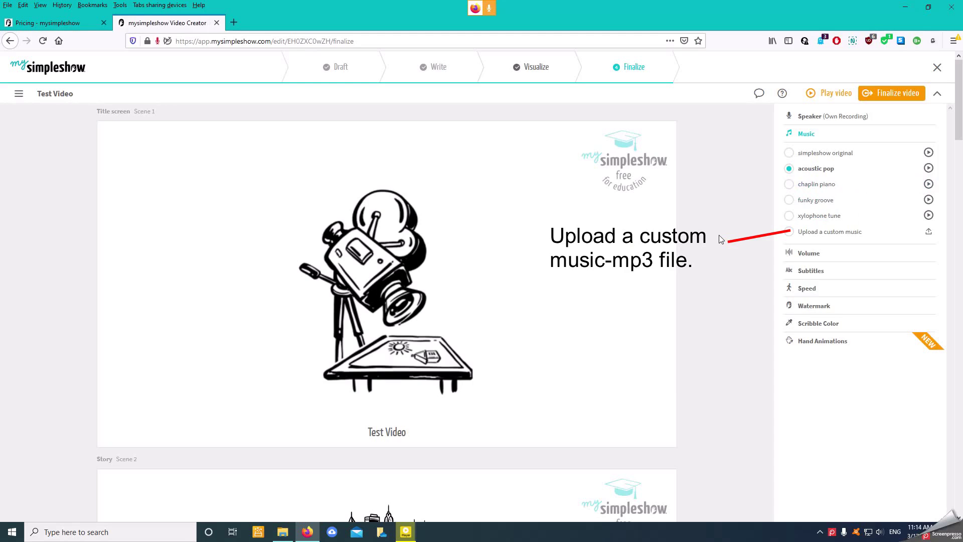
left_click(809, 270)
scroll(734, 322, "down", 3)
scroll(735, 327, "down", 3)
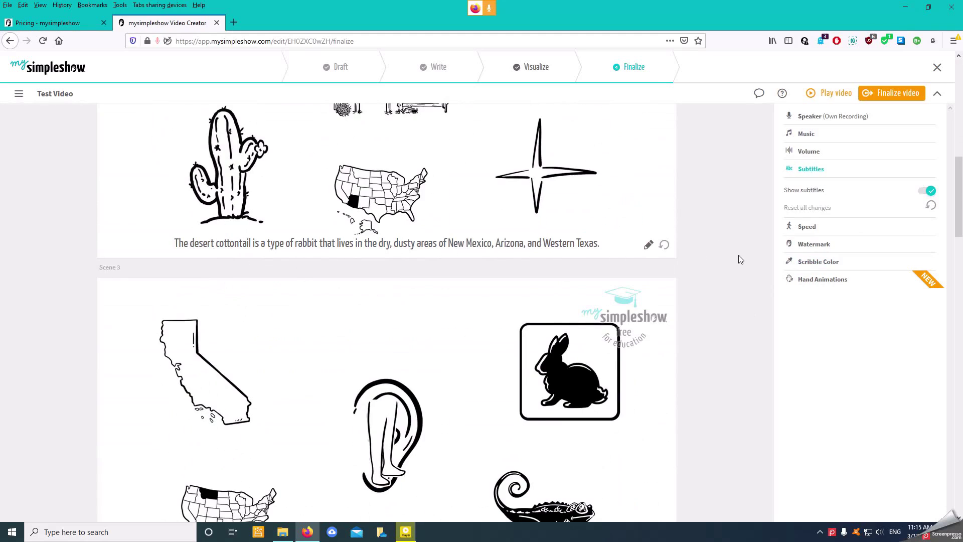
- Review the Speed and Scribble Color settings and show Hand Animations, with mixed hands selected
left_click(792, 227)
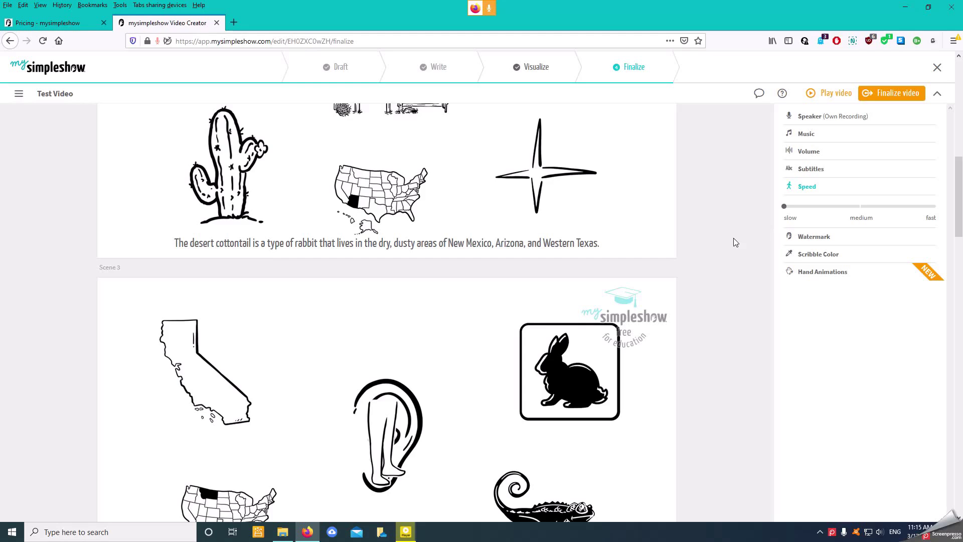
left_click(806, 253)
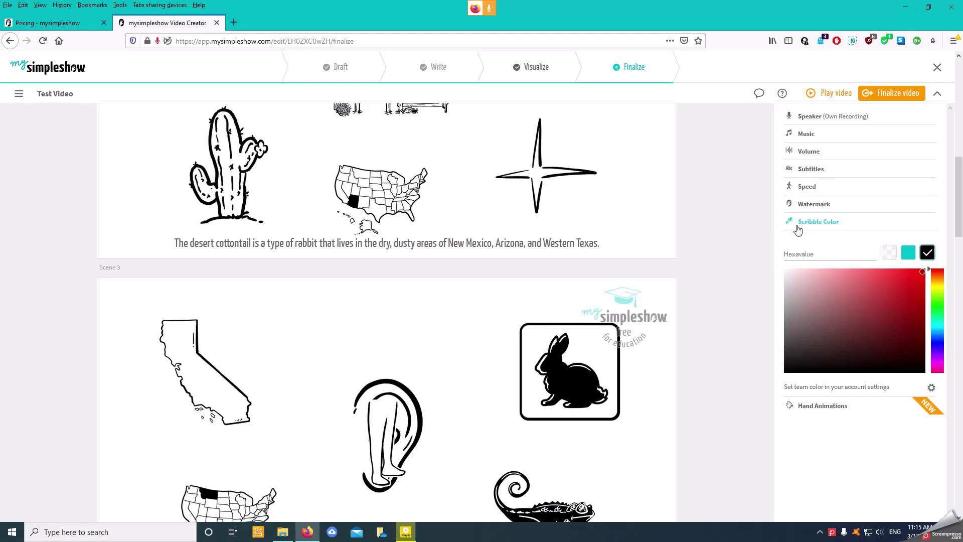
left_click(801, 406)
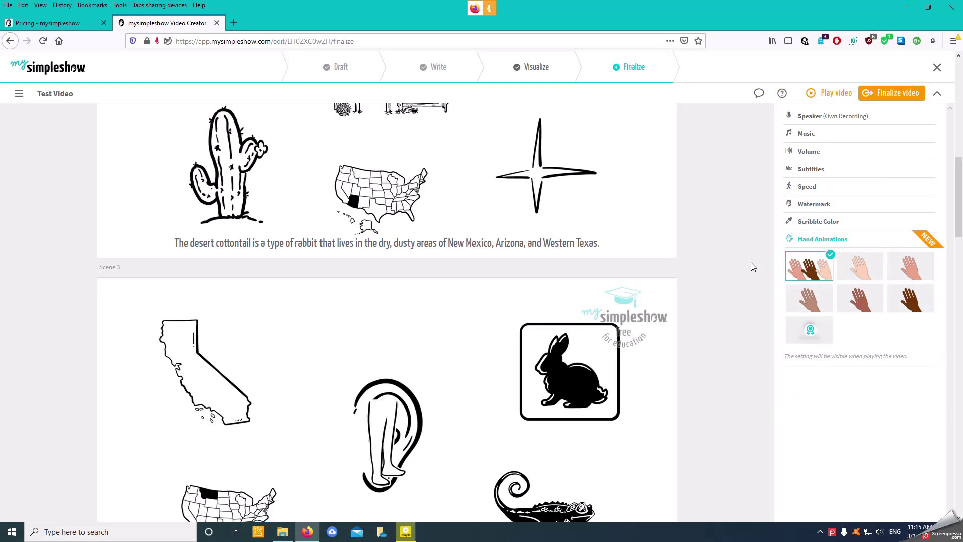
scroll(717, 269, "up", 5)
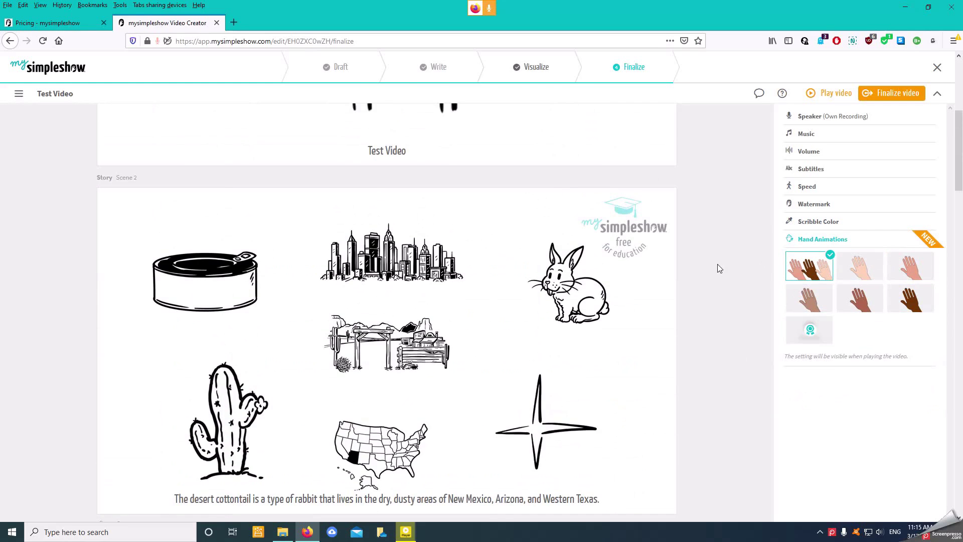
scroll(718, 268, "up", 2)
scroll(717, 268, "up", 2)
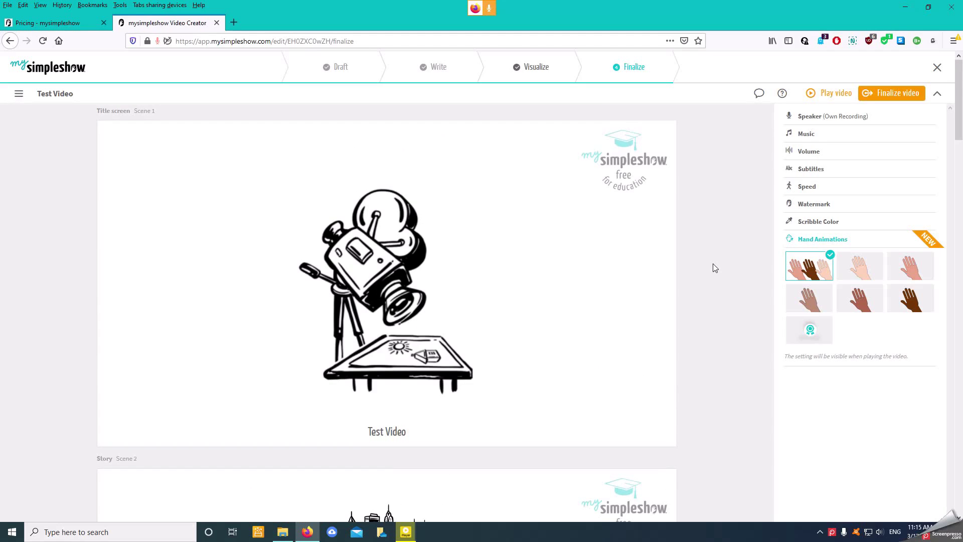
scroll(712, 264, "down", 2)
scroll(713, 263, "up", 1)
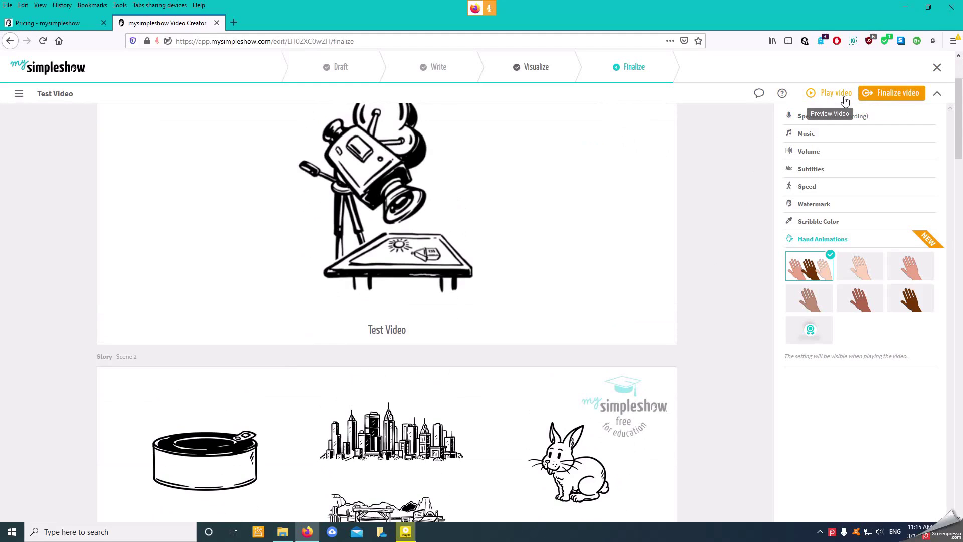
left_click(890, 96)
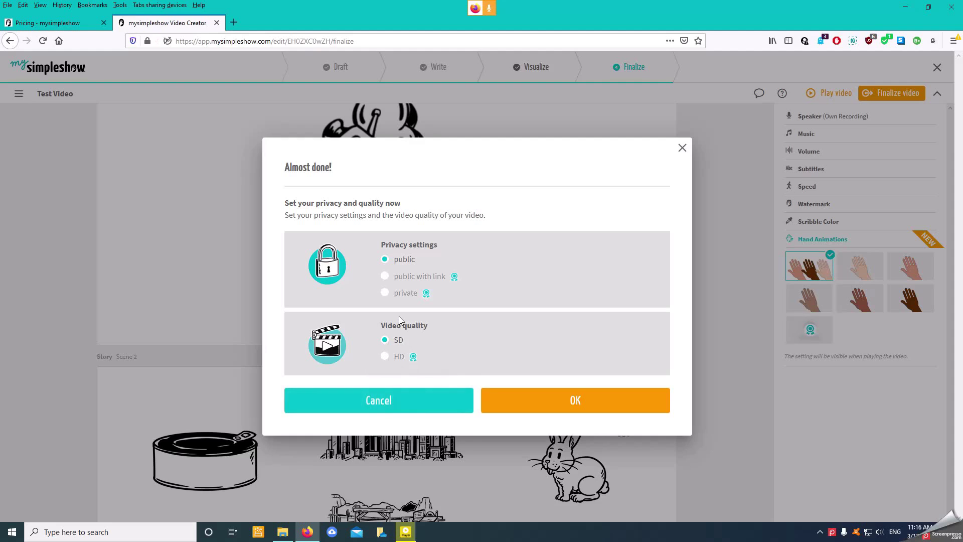
left_click(680, 145)
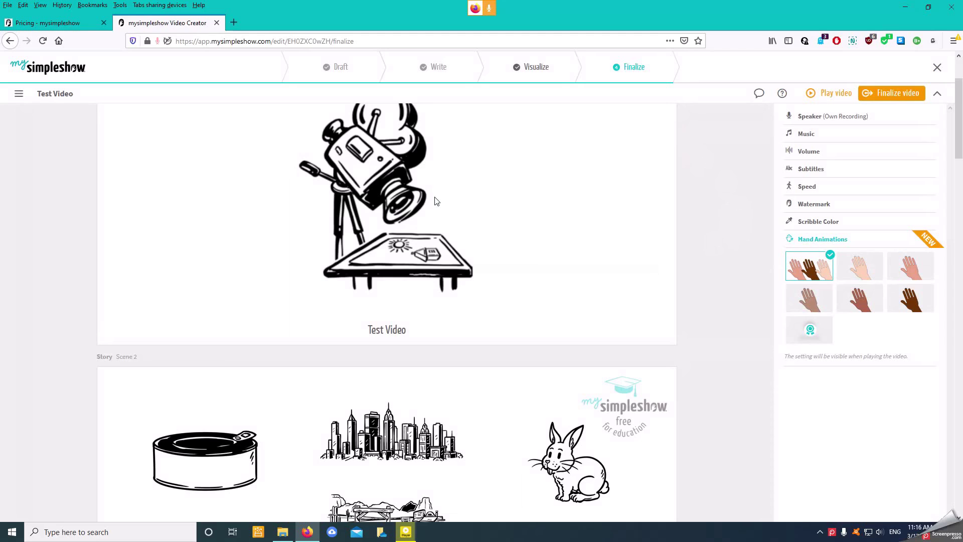
scroll(694, 220, "up", 2)
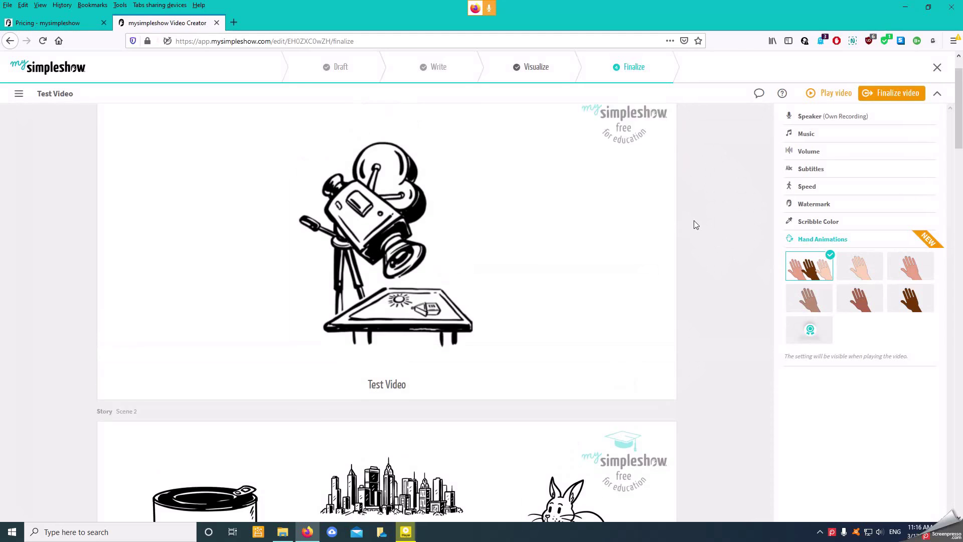